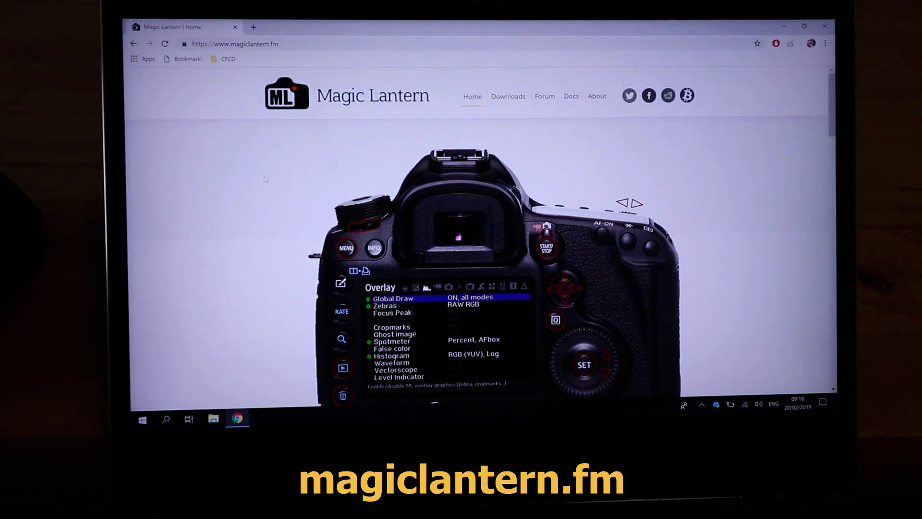
scroll(265, 179, "down", 2)
scroll(266, 178, "down", 3)
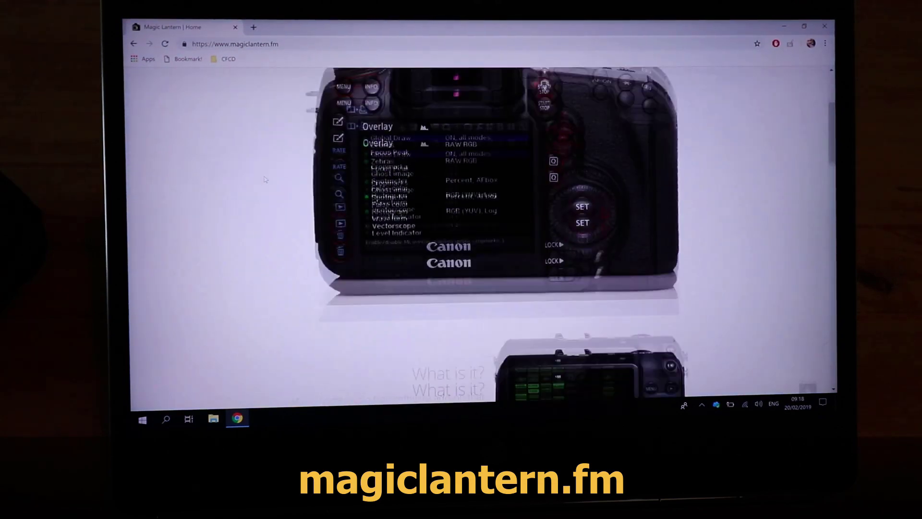
scroll(266, 178, "down", 5)
scroll(265, 179, "down", 5)
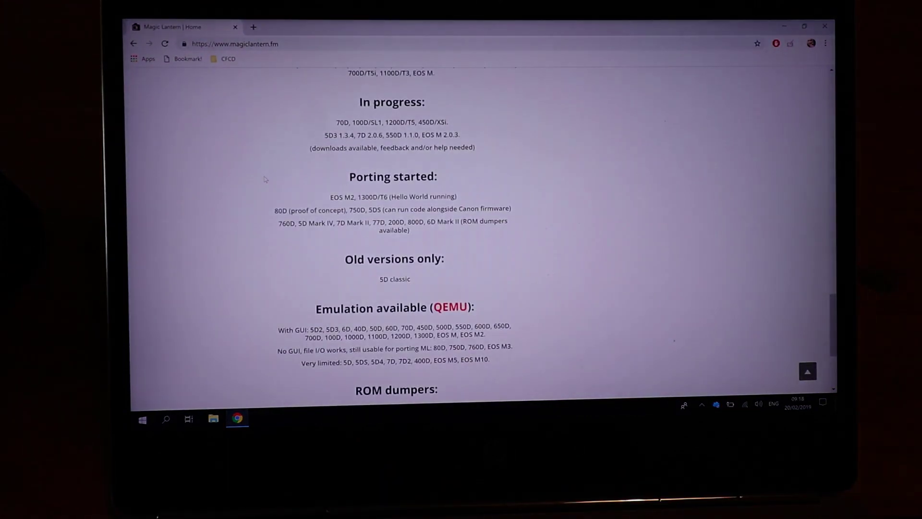
scroll(379, 209, "up", 1)
scroll(379, 209, "up", 1)
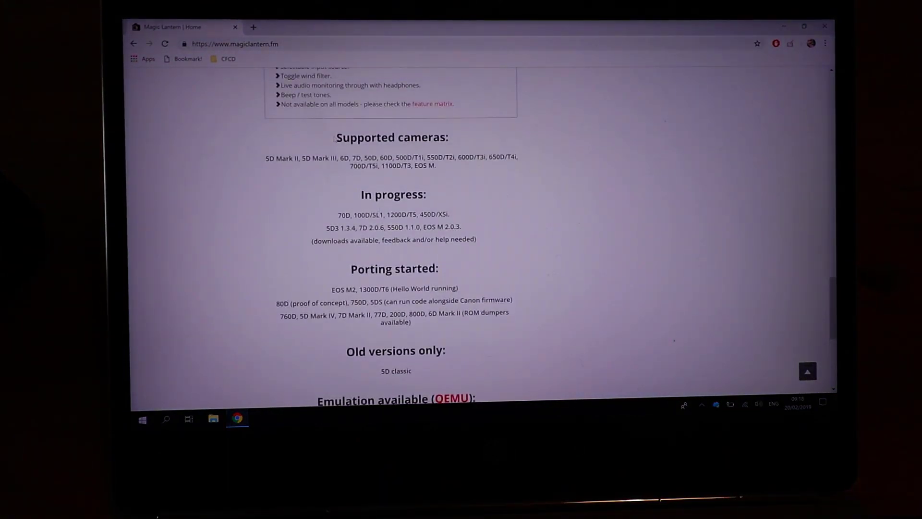
Highlight the supported cameras list and its 1100D entry to confirm the camera is supported
left_click_drag(335, 138, 449, 168)
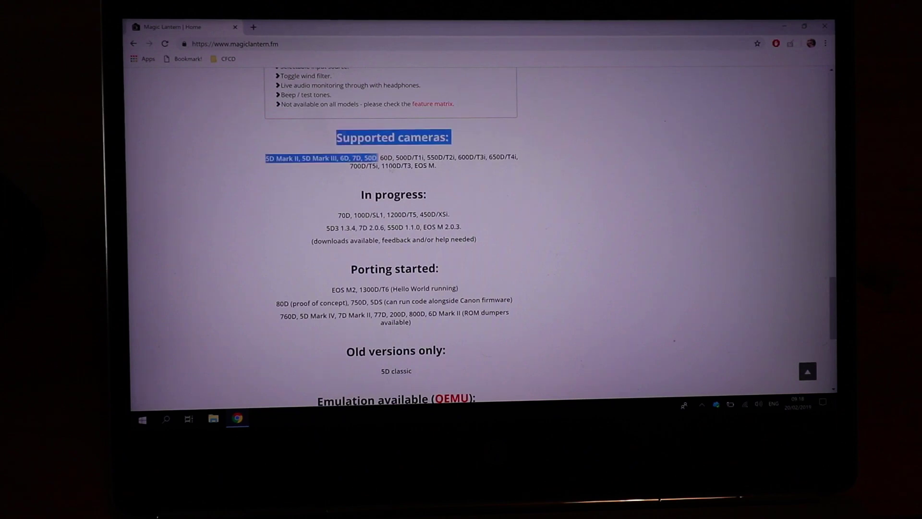
left_click(449, 169)
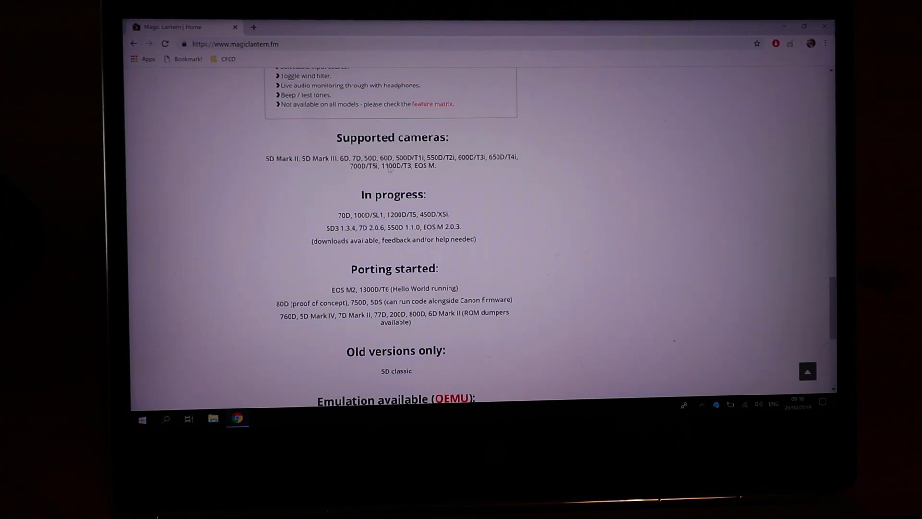
double_click(392, 166)
left_click(401, 166)
scroll(413, 166, "down", 2)
scroll(413, 166, "down", 3)
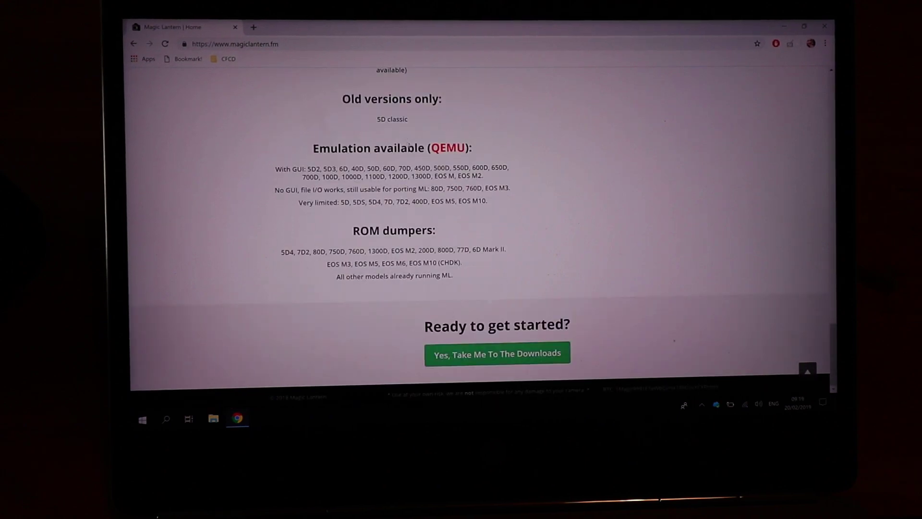
Go to Downloads, open the nightly builds list and pick the '1100D / Rebel T3' build page
left_click(508, 356)
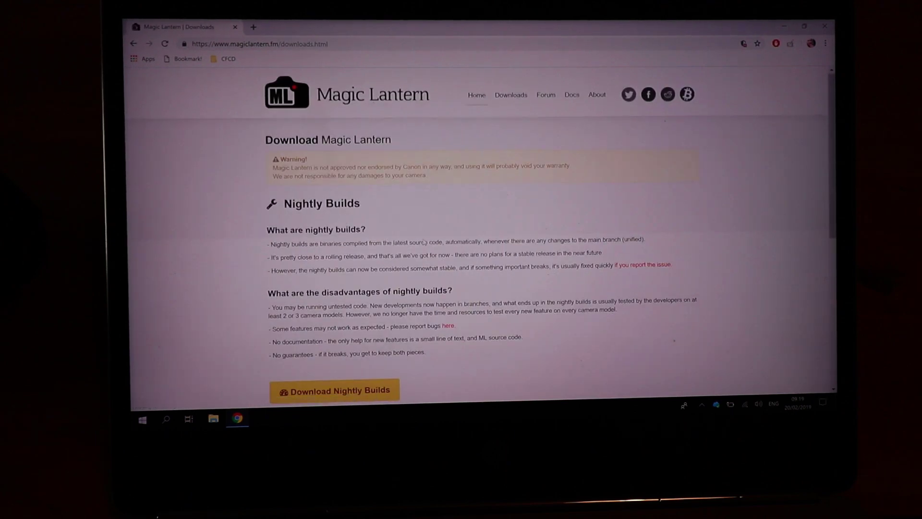
scroll(482, 238, "down", 1)
scroll(424, 242, "down", 1)
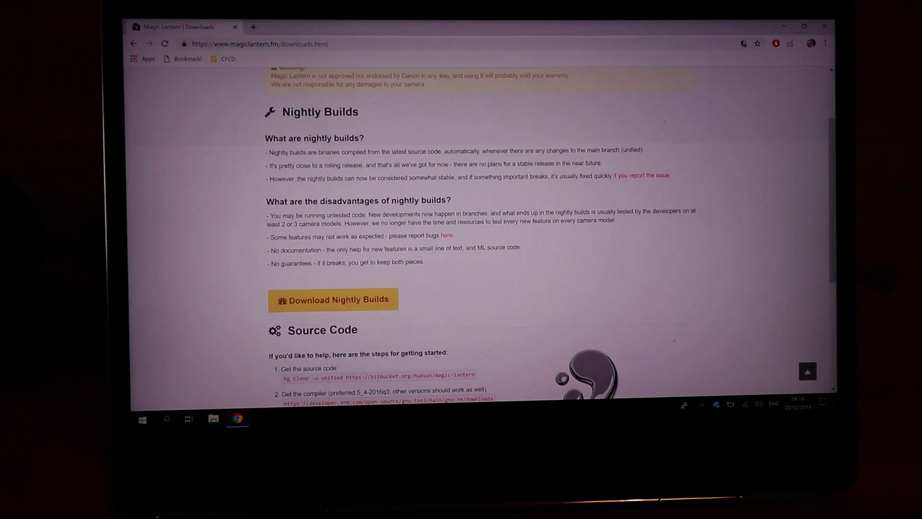
left_click(367, 303)
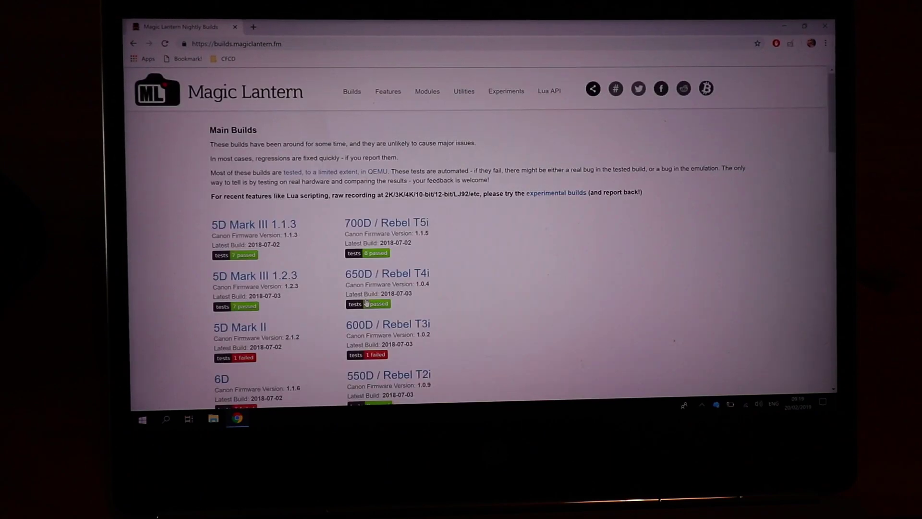
scroll(366, 304, "down", 1)
scroll(366, 304, "down", 1)
scroll(366, 303, "down", 1)
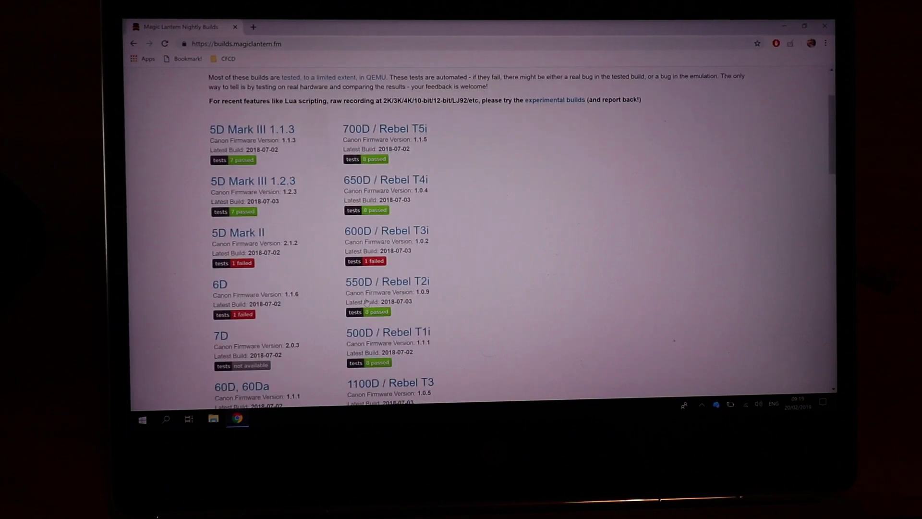
scroll(367, 303, "down", 1)
scroll(366, 301, "down", 1)
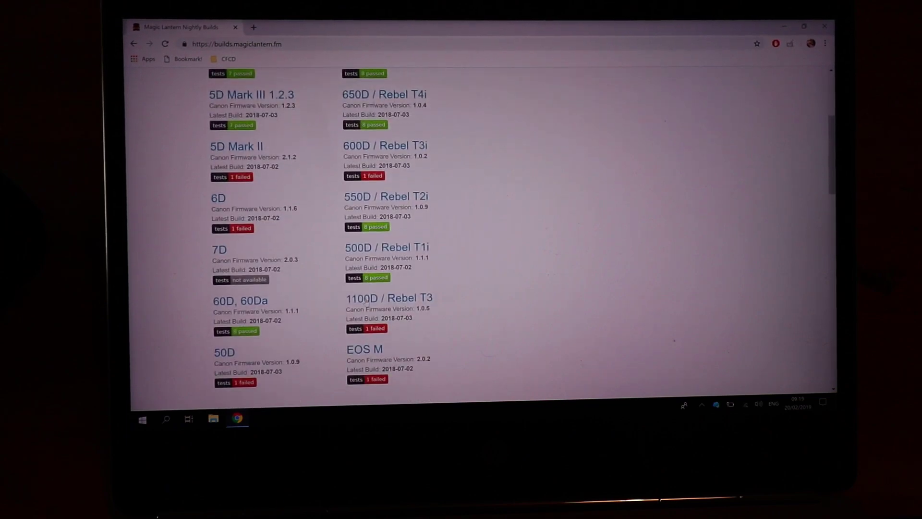
scroll(366, 301, "down", 1)
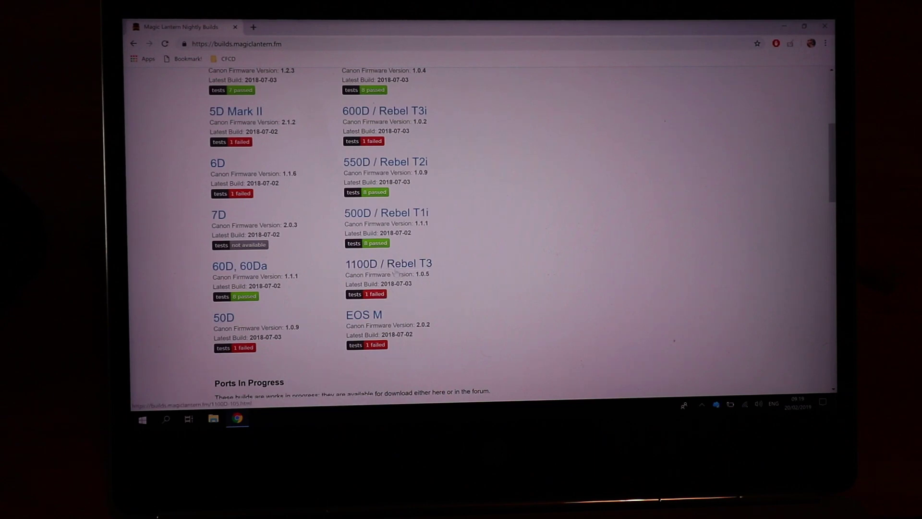
left_click(397, 269)
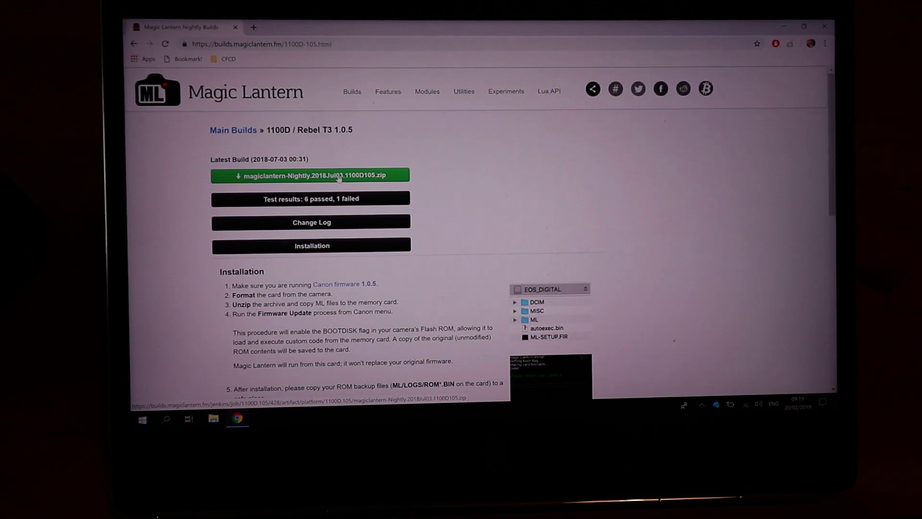
Download the latest 1100D nightly build zip and reveal it in the Downloads folder
left_click(338, 177)
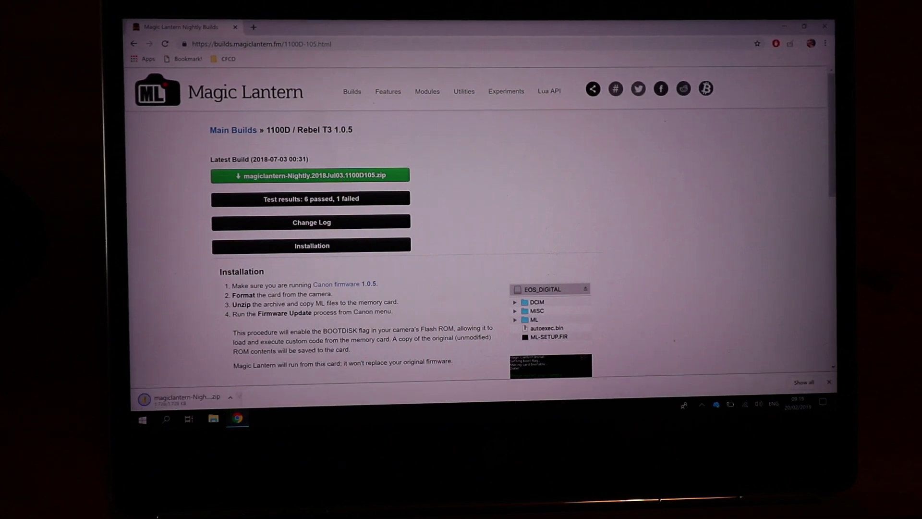
left_click(230, 399)
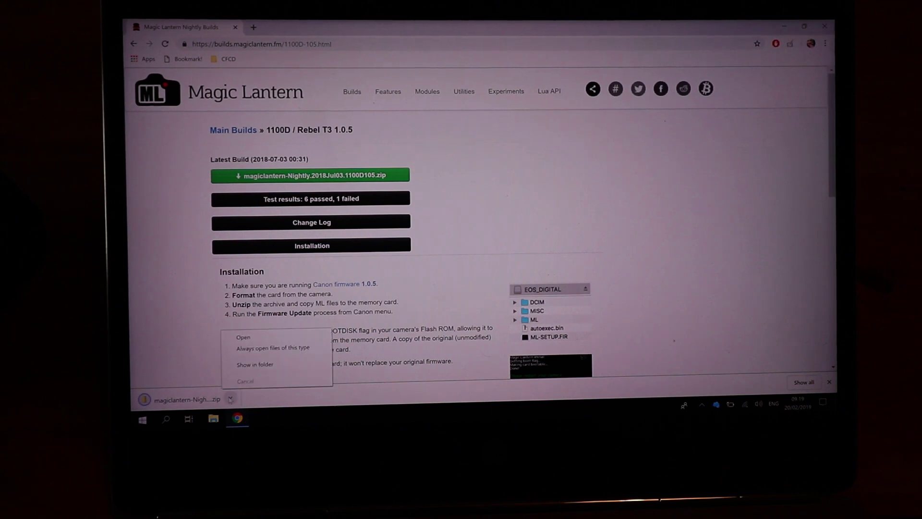
left_click(255, 364)
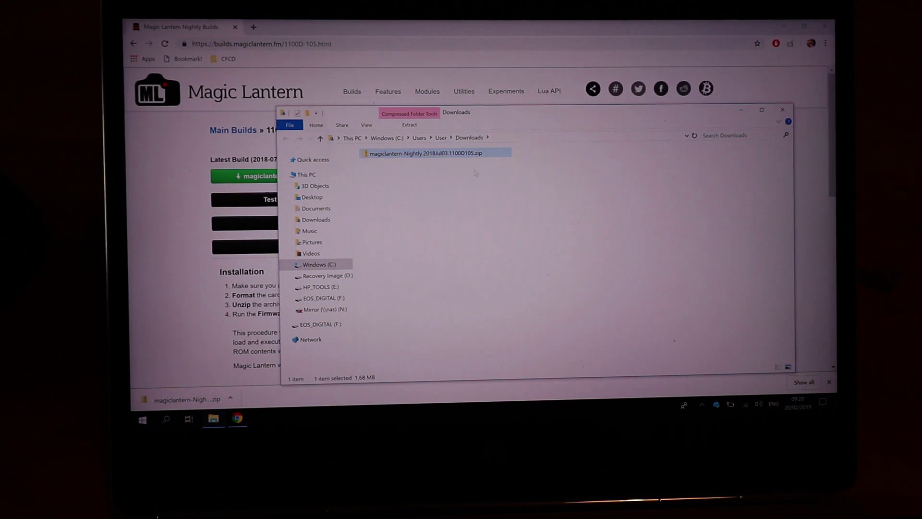
Extract the zip with 7-Zip, open its folder and select ML, autoexec.bin and ML-SETUP.FIR
right_click(468, 154)
mouse_move(404, 195)
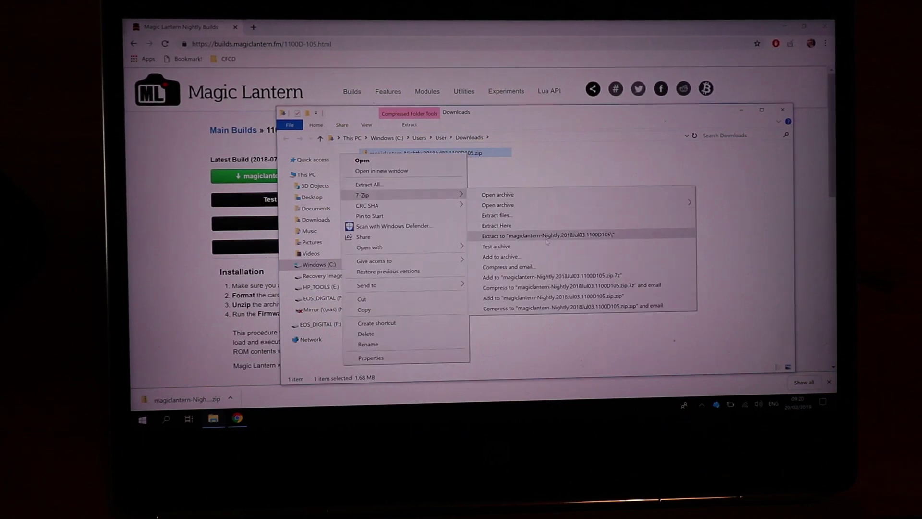
left_click(547, 236)
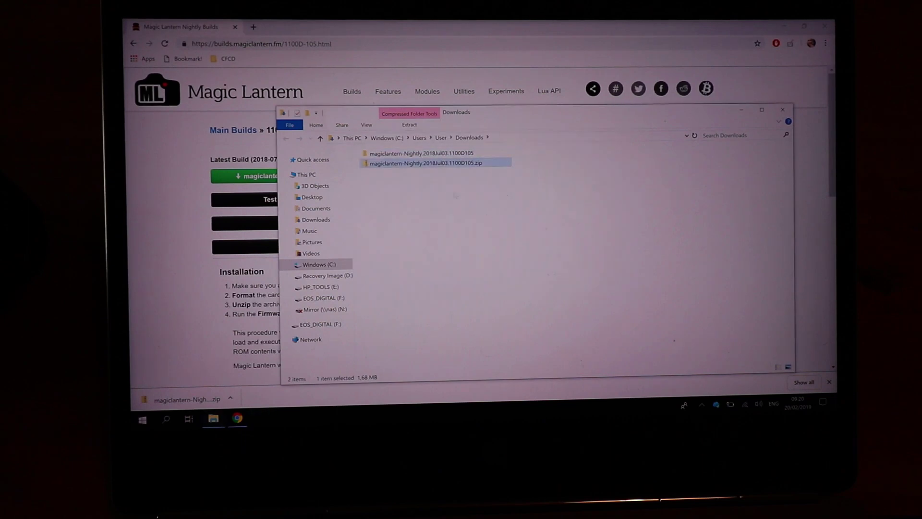
left_click(430, 153)
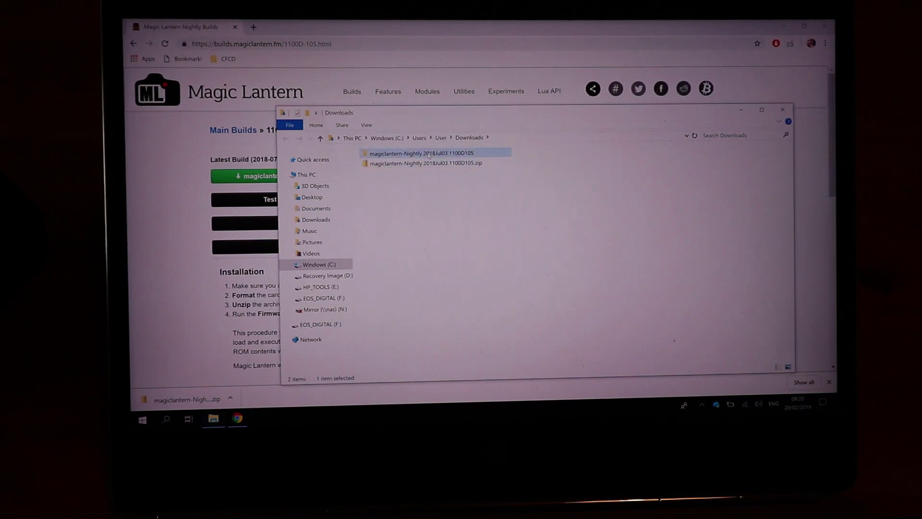
double_click(429, 153)
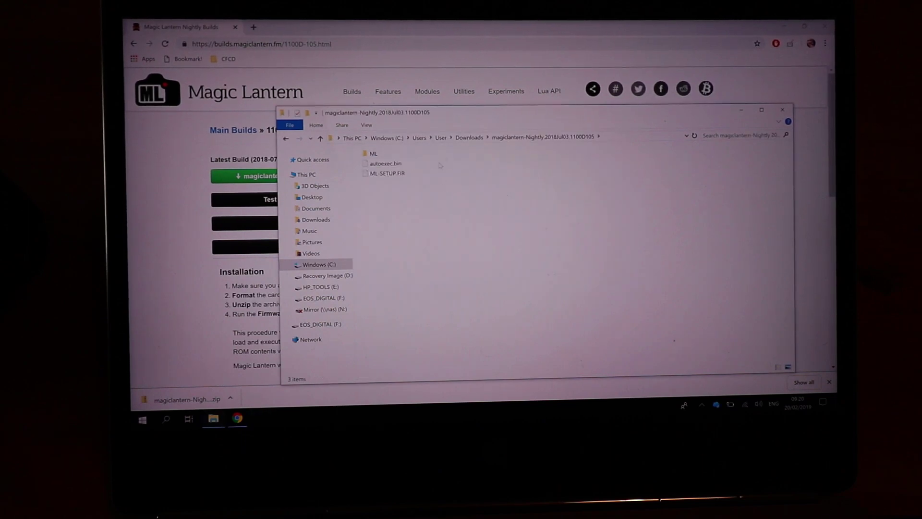
left_click_drag(448, 153, 388, 180)
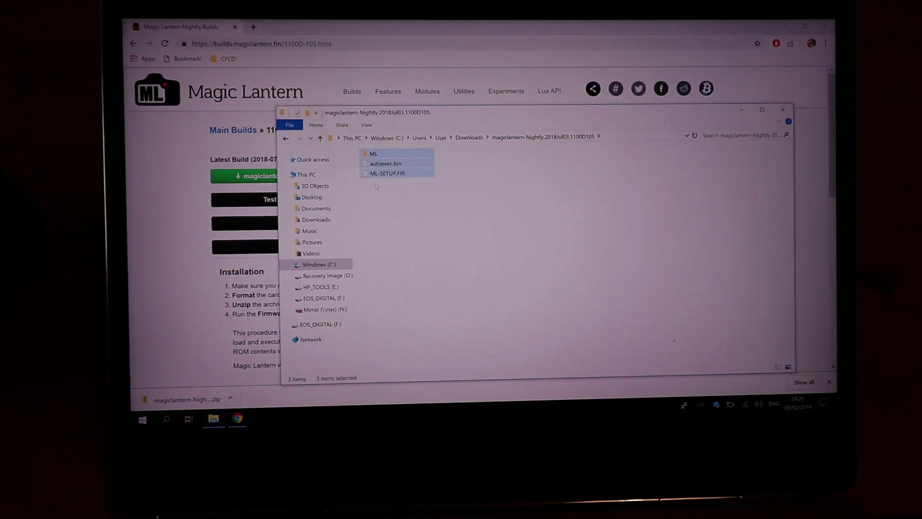
Copy ML, autoexec.bin and ML-SETUP.FIR and paste them onto the EOS_DIGITAL (F:) card
right_click(389, 177)
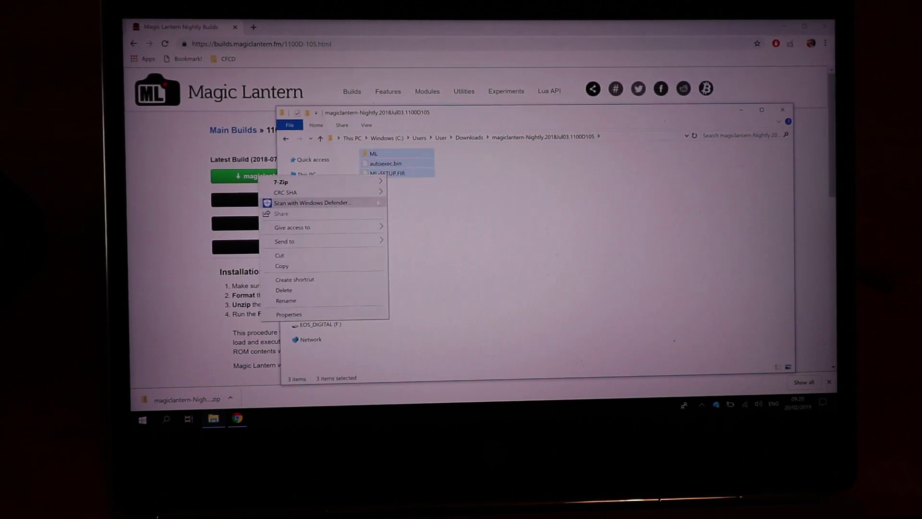
left_click(337, 265)
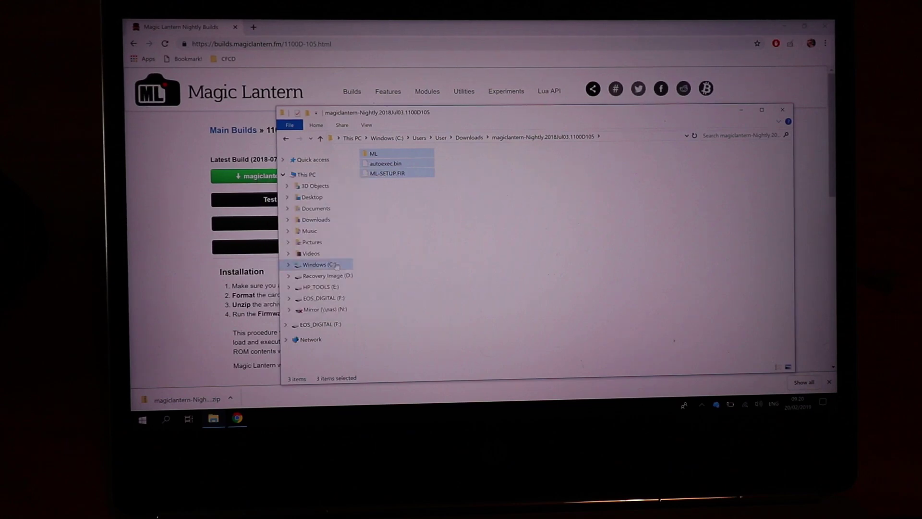
left_click(320, 325)
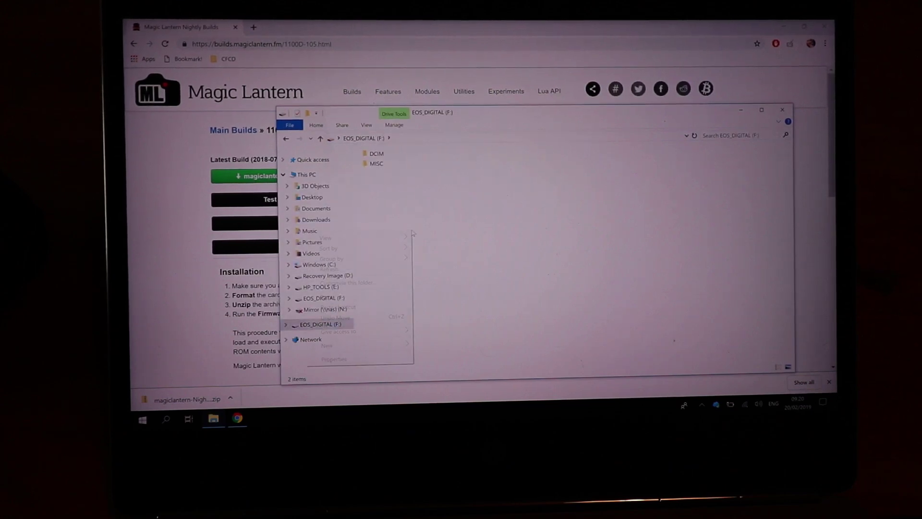
right_click(413, 233)
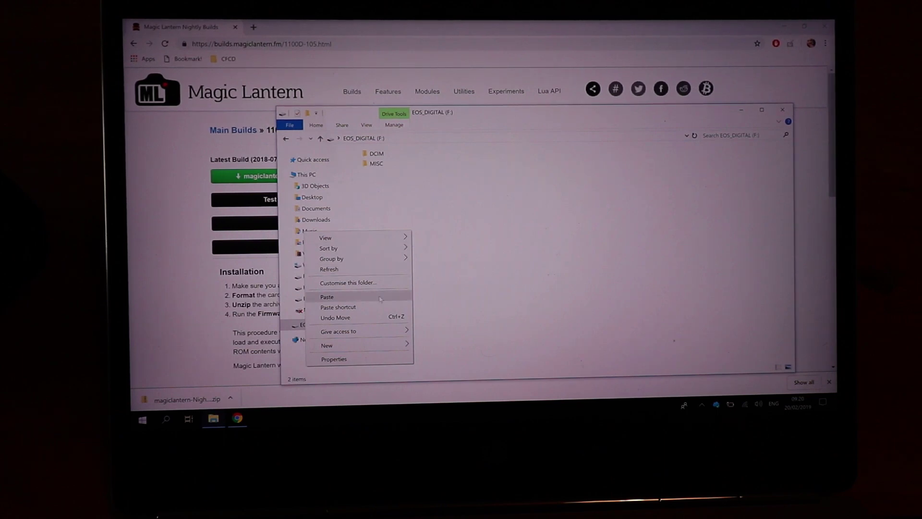
left_click(380, 298)
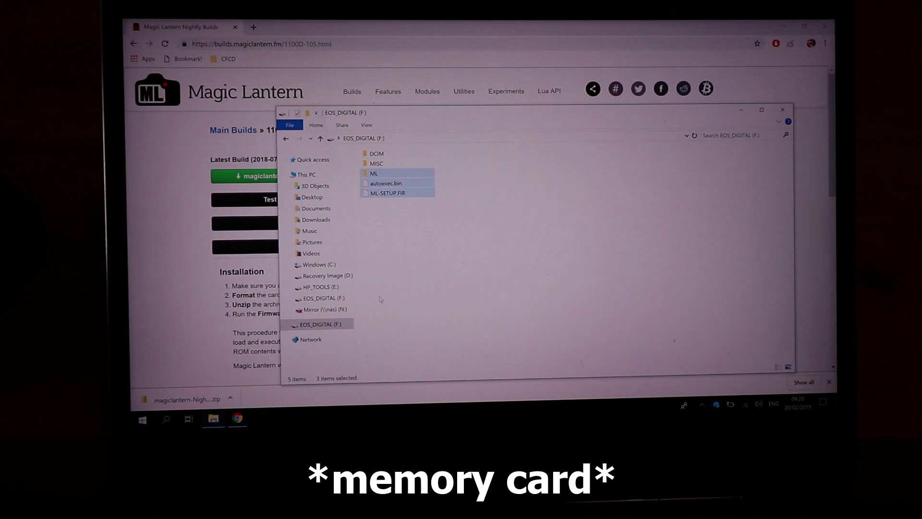
left_click(440, 242)
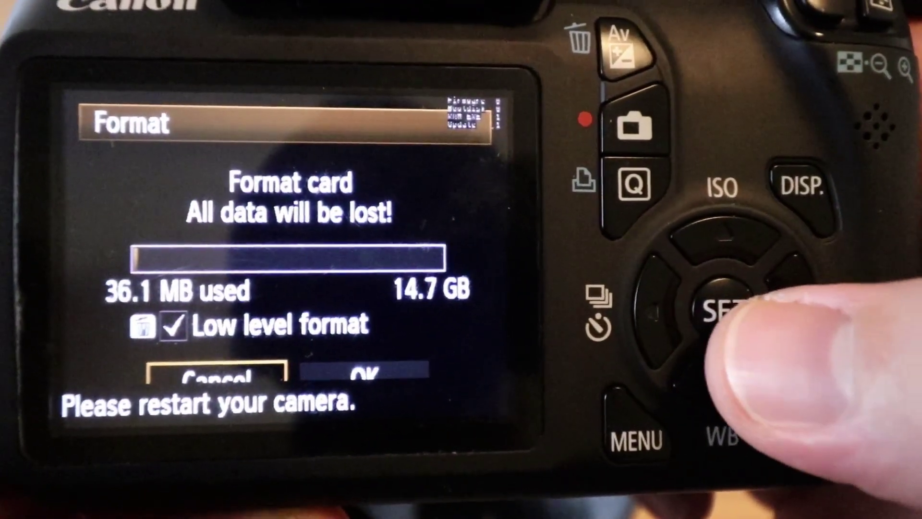
Choose OK in the Format dialog to start the low-level card format
key("Right")
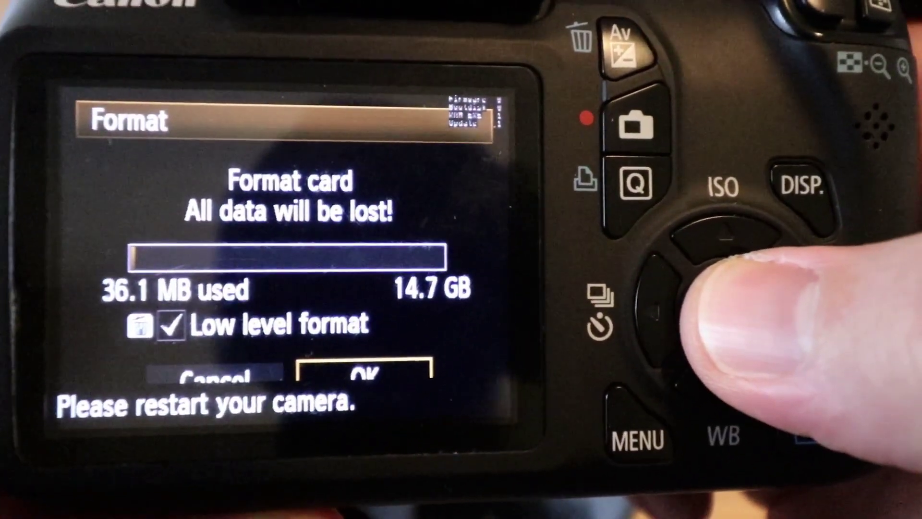
key("Return")
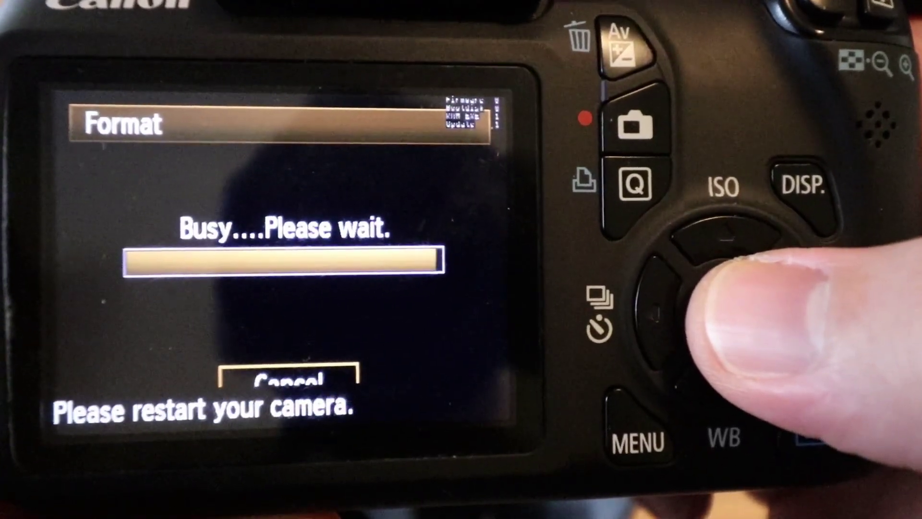